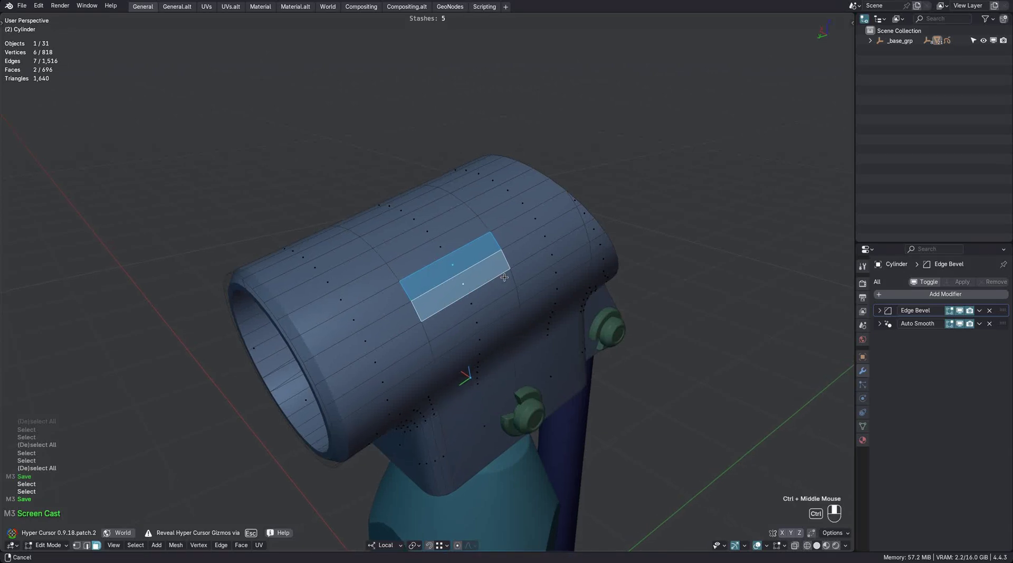
Step: Look up where the Punch It extrude command is offered and preview it on the two selected faces
key(ctrl+f)
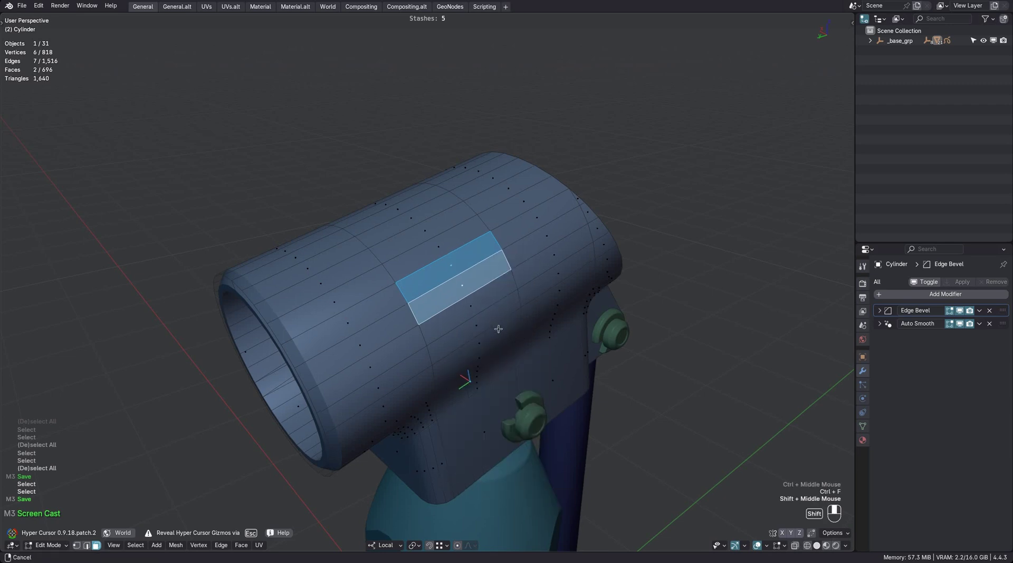
shift+middle_drag(498, 330, 504, 345)
key(alt+e)
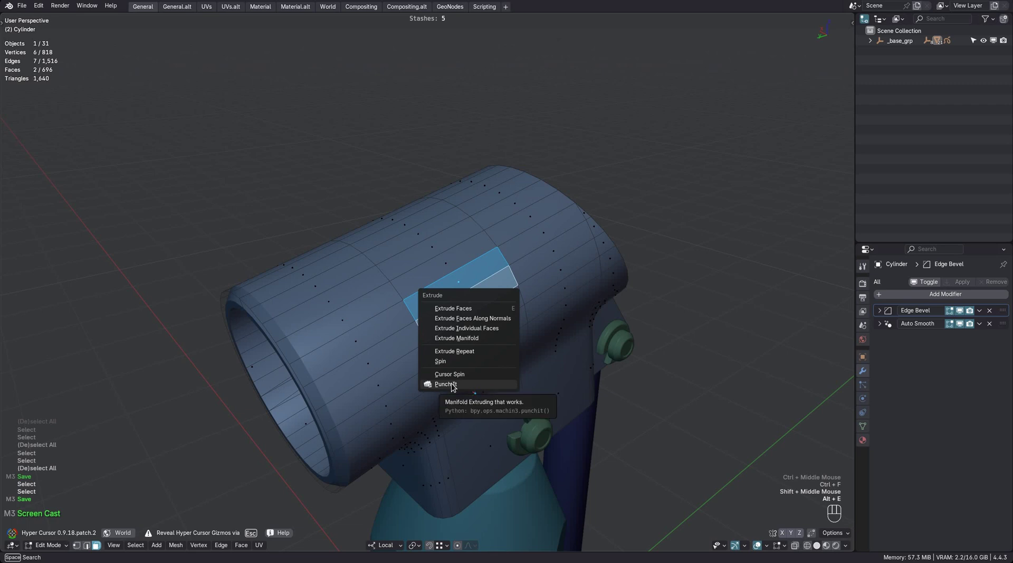
shift+middle_drag(452, 386, 454, 397)
key(t)
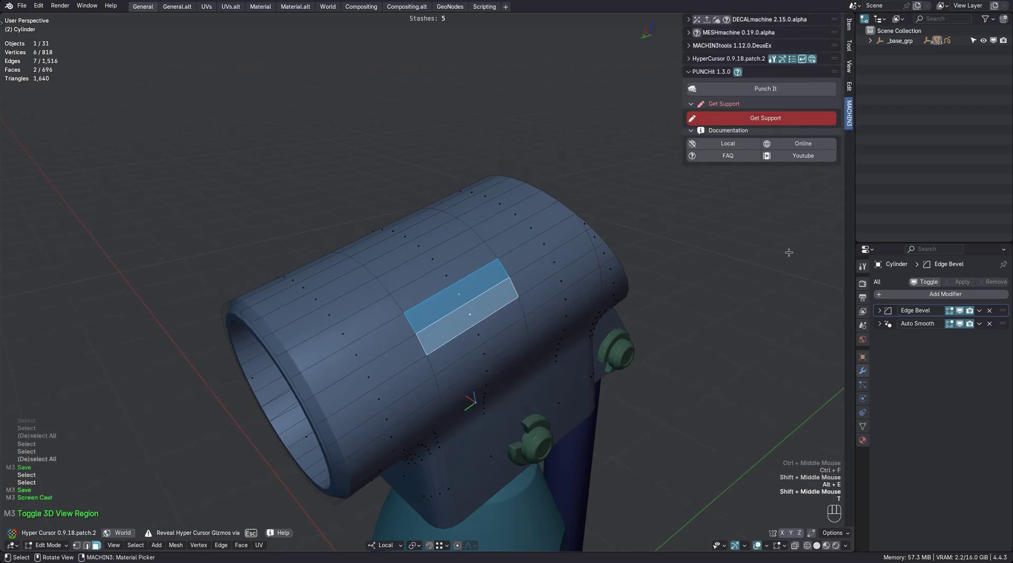
key(t)
key(shift+e)
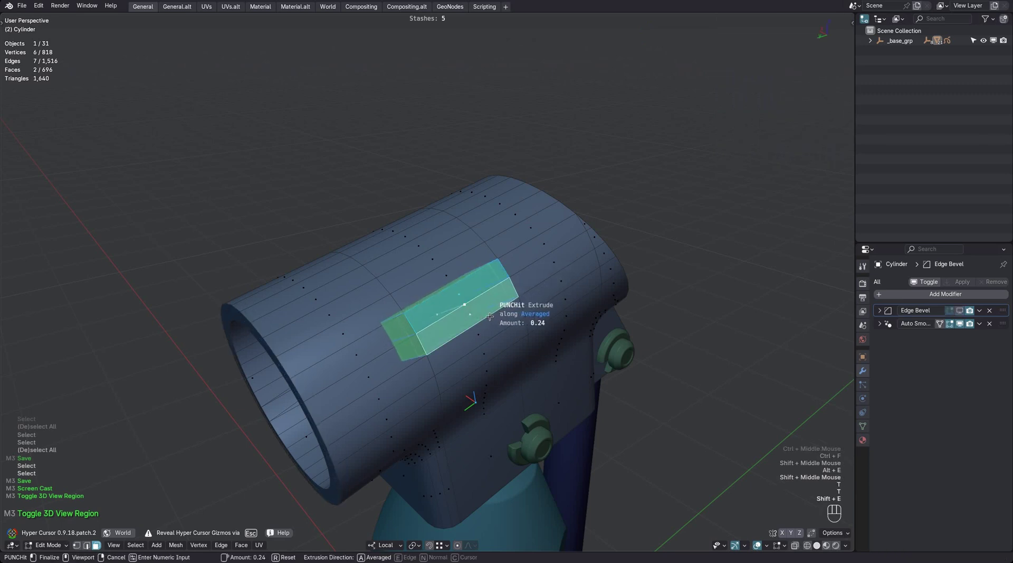
key(Escape)
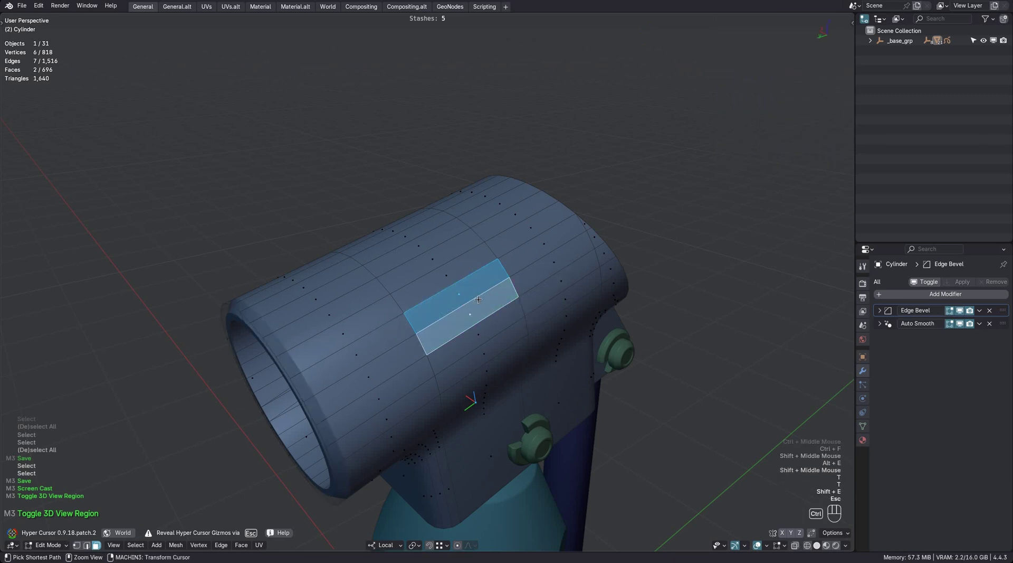
Step: Try Punch It on the two selected faces along the averaged, normal and picked-edge directions
key(ctrl+f)
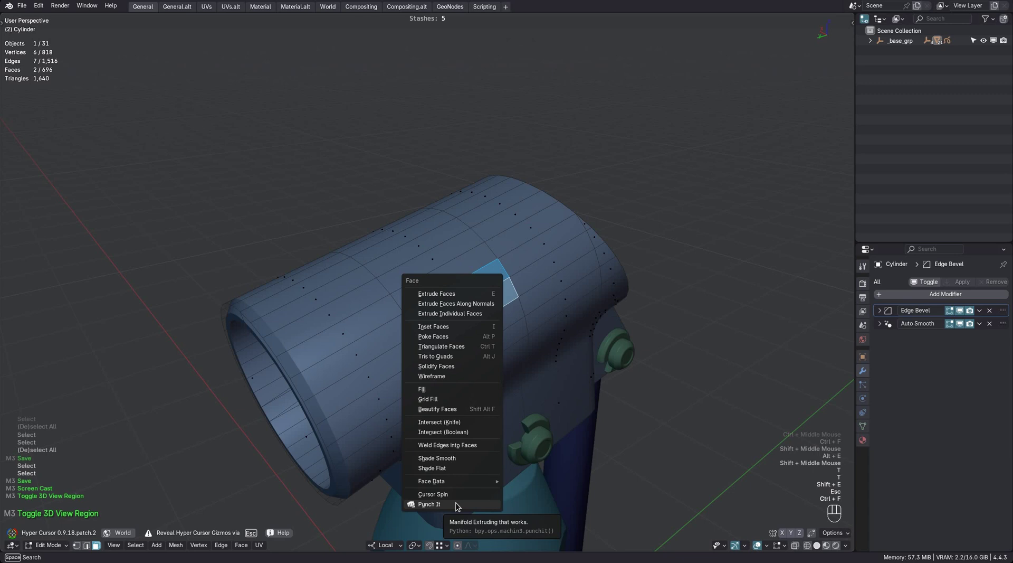
click(456, 505)
middle_drag(454, 464, 515, 304)
shift+middle_drag(514, 303, 502, 317)
key(a)
key(n)
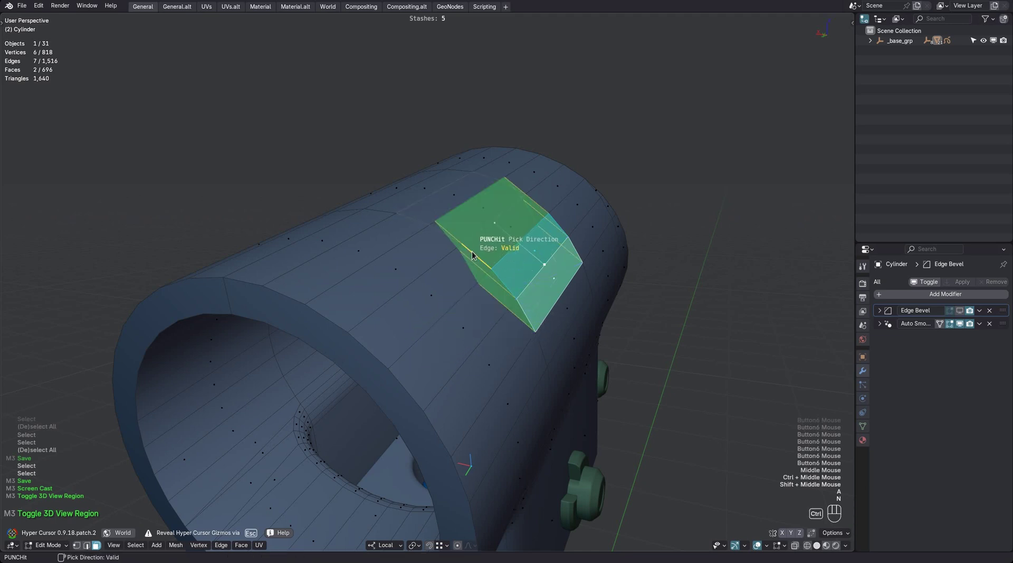
key(ctrl)
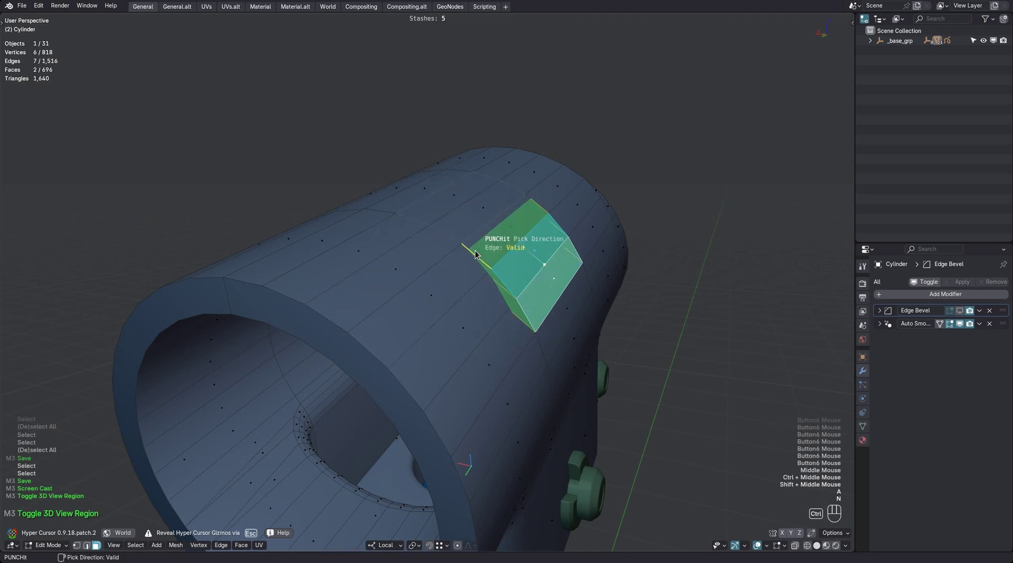
key(a)
middle_drag(464, 296, 482, 233)
key(e)
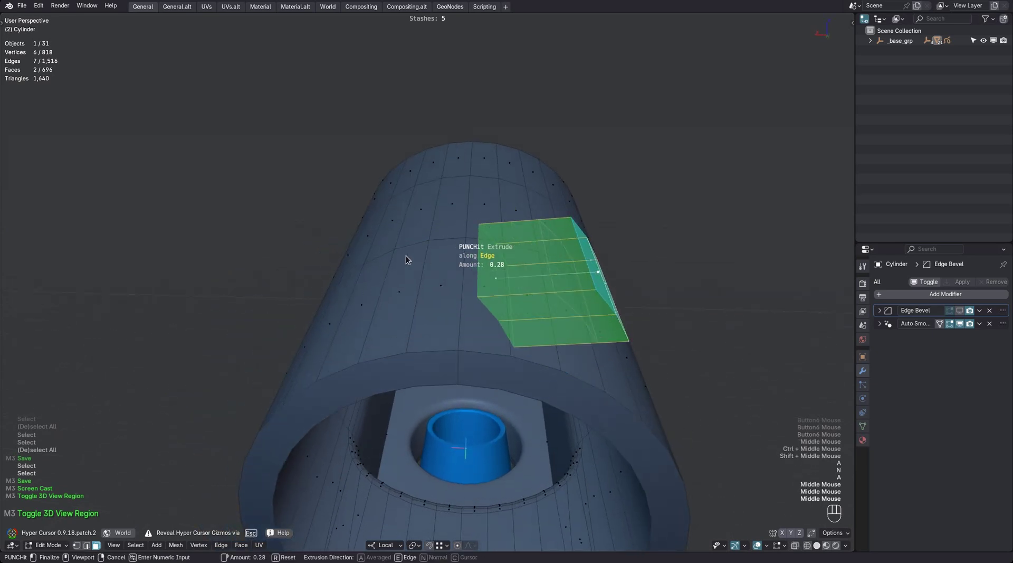
middle_drag(552, 298, 534, 276)
key(Escape)
Step: Place the 3D cursor on the cylinder's upper surface with Drag Hyper Cursor
middle_drag(534, 276, 544, 271)
middle_drag(544, 272, 496, 201)
ctrl+middle_drag(496, 200, 496, 215)
ctrl+right_drag(486, 230, 482, 217)
middle_drag(482, 216, 530, 195)
middle_drag(611, 194, 503, 229)
key(shift+s)
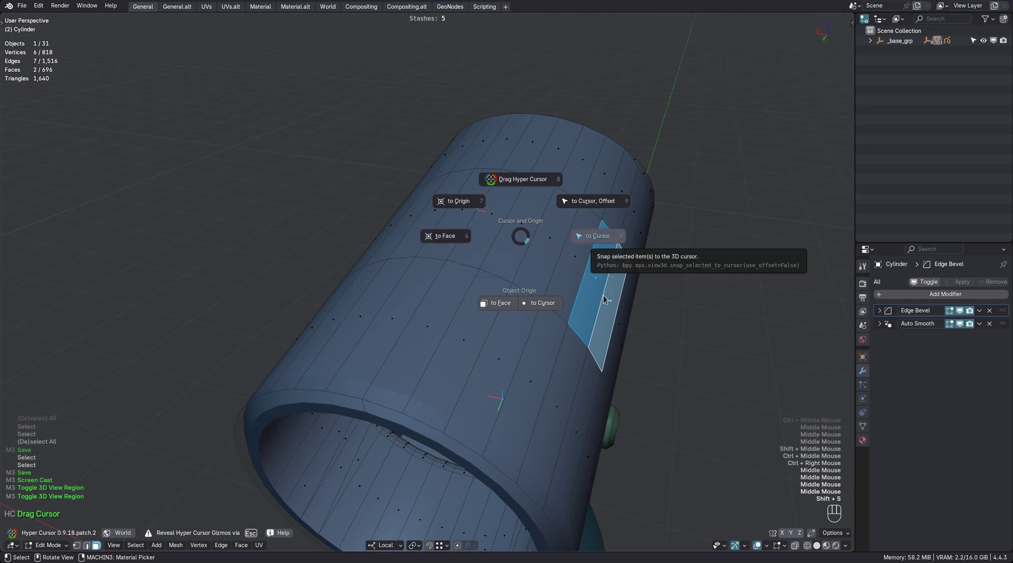
click(475, 251)
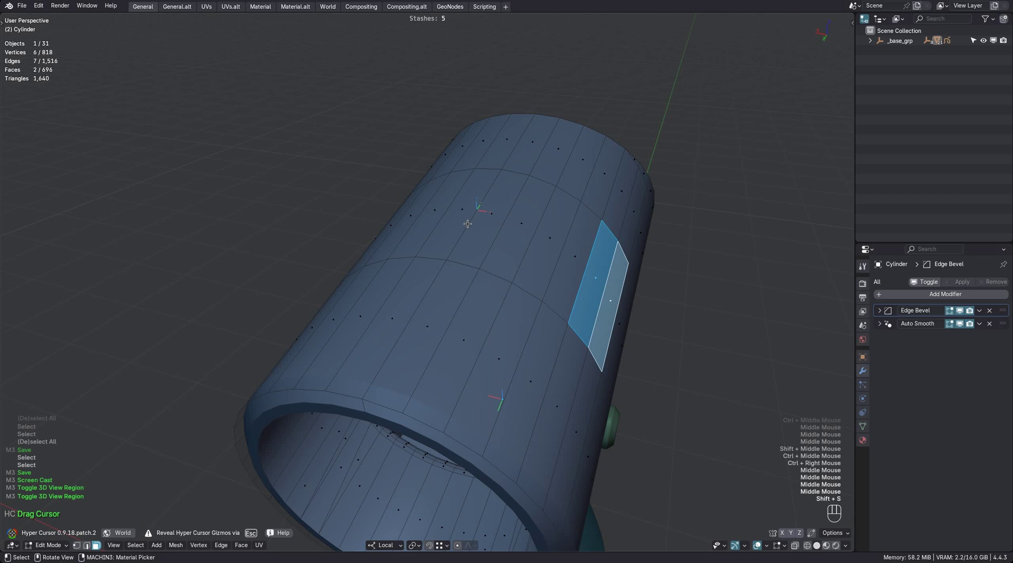
middle_drag(495, 232, 587, 279)
scroll(585, 282, down, 2)
key(shift+e)
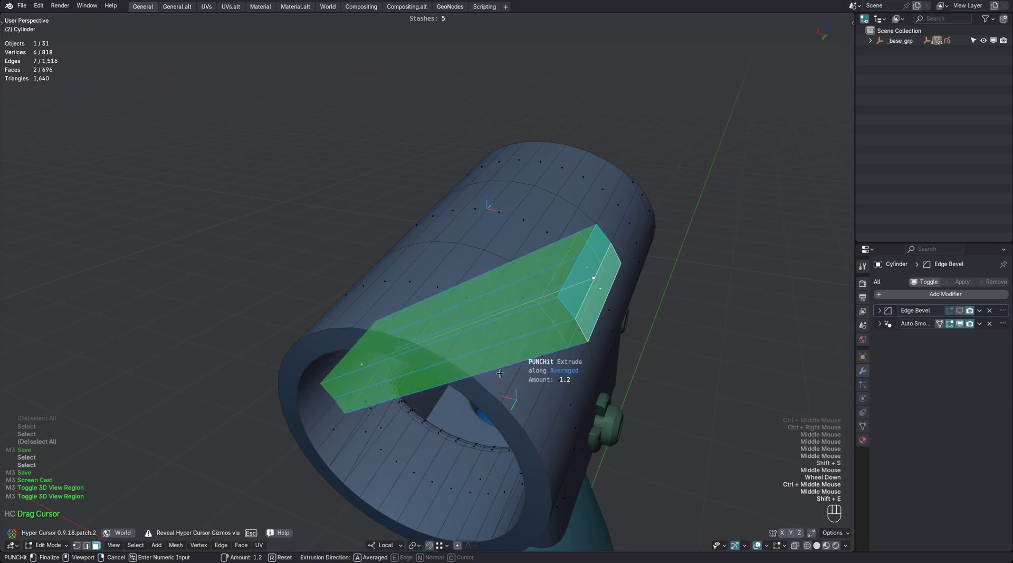
key(Escape)
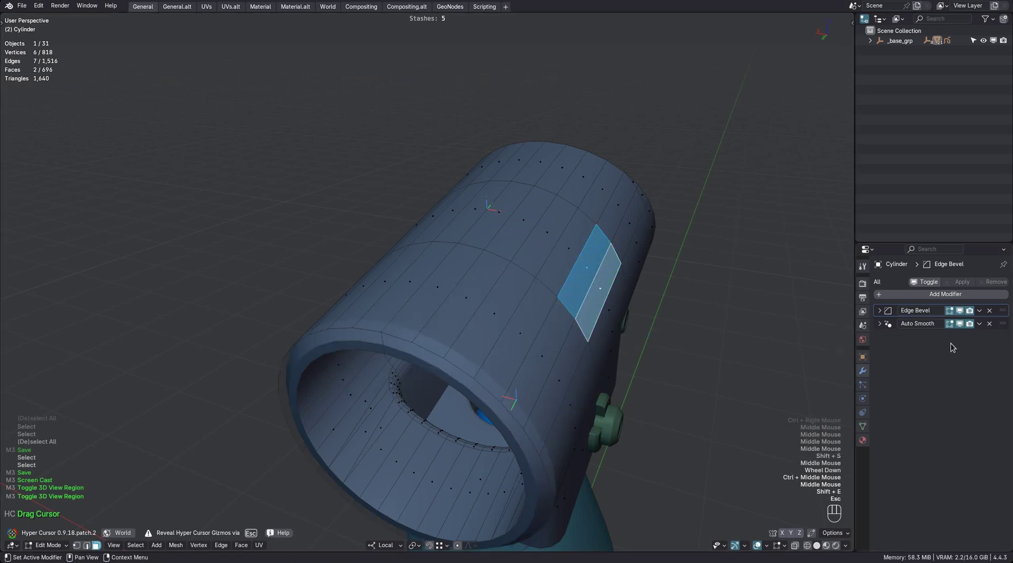
middle_drag(665, 317, 640, 321)
key(shift+e)
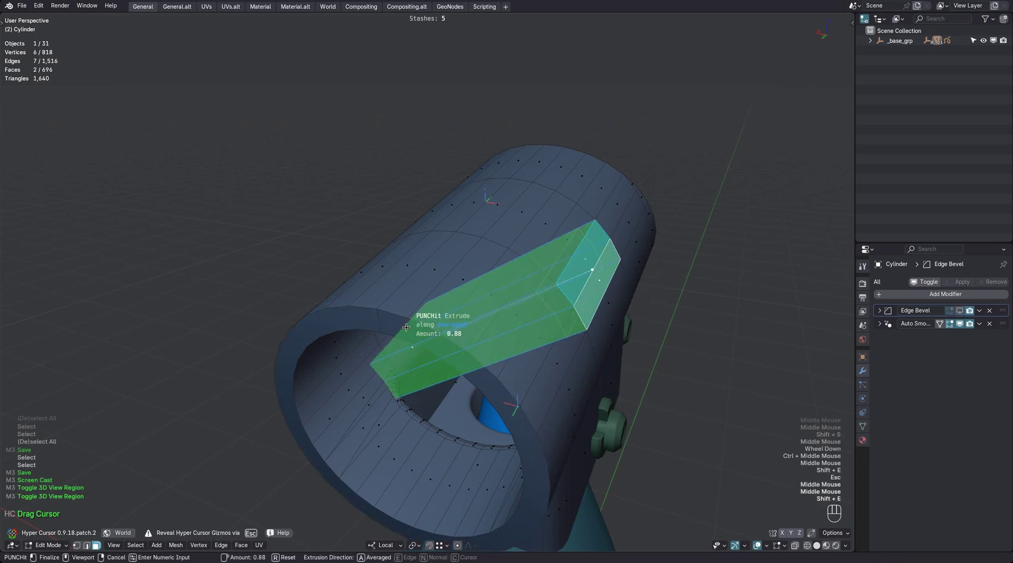
scroll(563, 353, up, 1)
key(Escape)
mouse_move(560, 365)
ctrl+middle_down()
mouse_move(562, 353)
mouse_move(568, 361)
ctrl+middle_up()
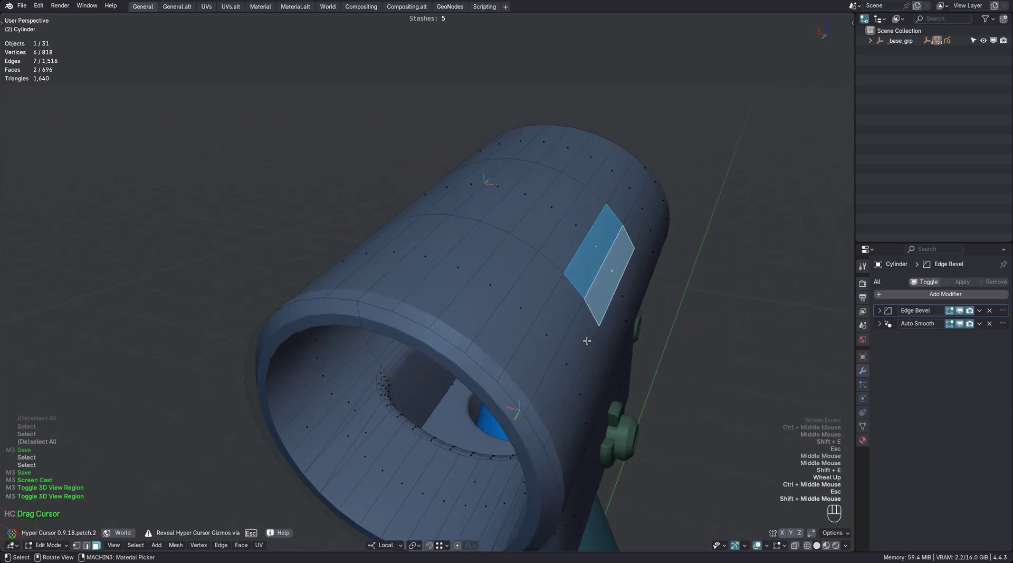
Step: Compare the cylinder with its Edge Bevel and Auto Smooth modifiers hidden and shown, and check the Auto Smooth settings
click(962, 324)
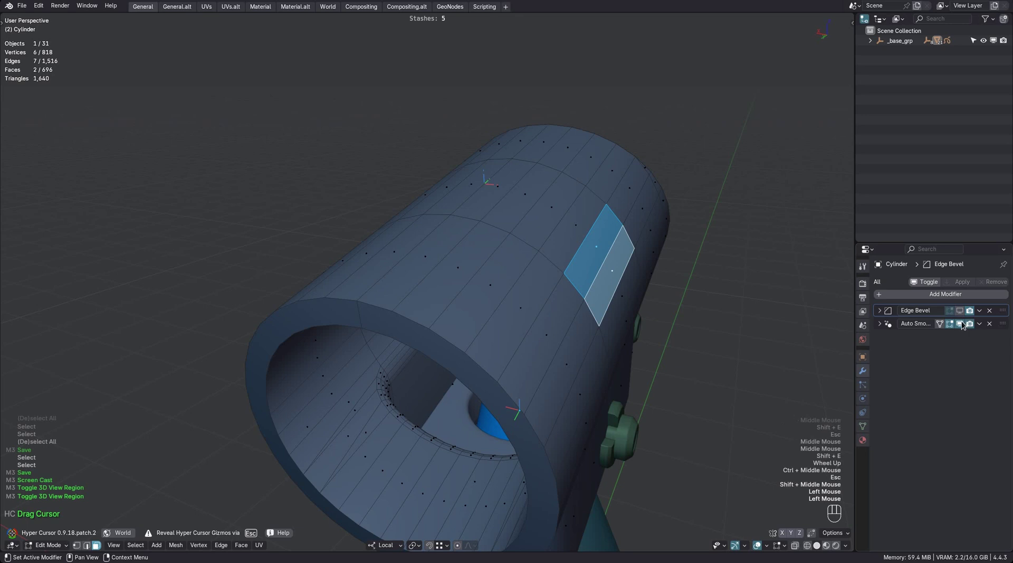
click(960, 324)
mouse_move(627, 340)
middle_down()
mouse_move(625, 309)
mouse_move(625, 339)
middle_up()
middle_drag(371, 329, 363, 328)
drag(961, 324, 961, 311)
mouse_move(541, 253)
ctrl+middle_down()
mouse_move(541, 233)
mouse_move(541, 254)
ctrl+middle_up()
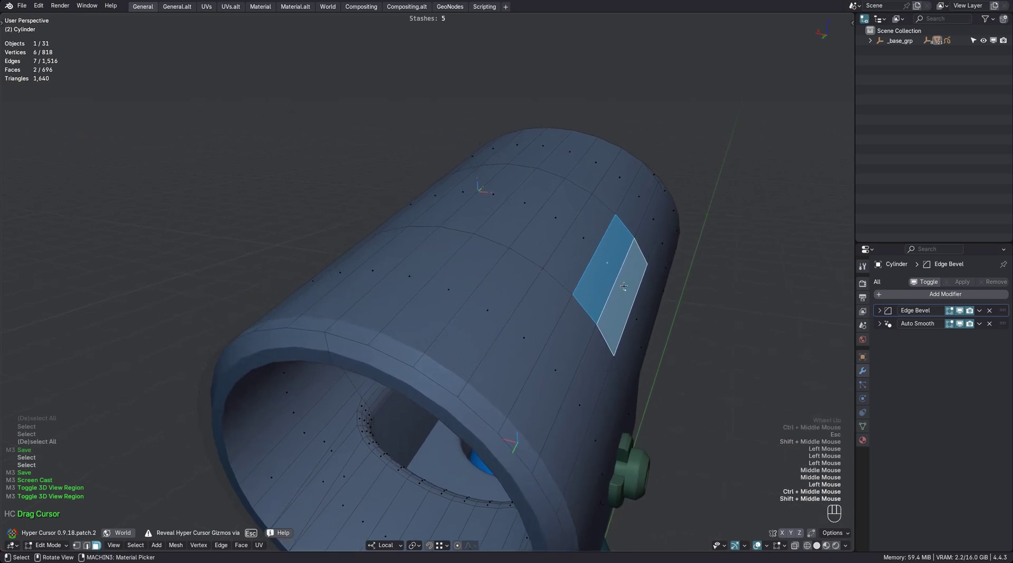
middle_drag(583, 304, 593, 311)
shift+middle_drag(594, 311, 639, 301)
click(879, 323)
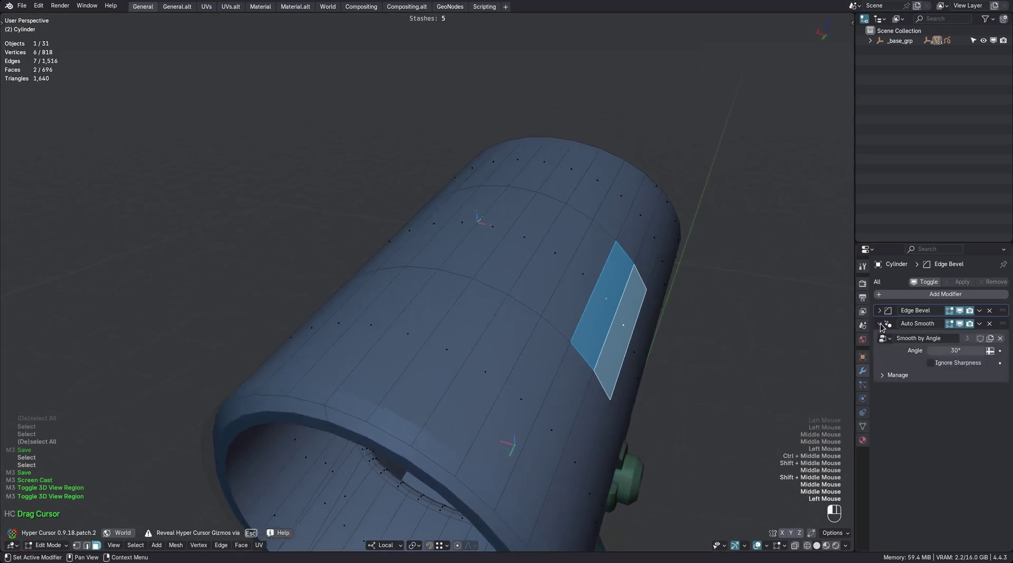
click(880, 323)
Step: Punch the two selected faces into the cylinder along the cursor's X axis with Punch It to form a pocket
shift+middle_drag(584, 300, 591, 306)
key(shift+e)
key(c)
scroll(590, 304, down, 1)
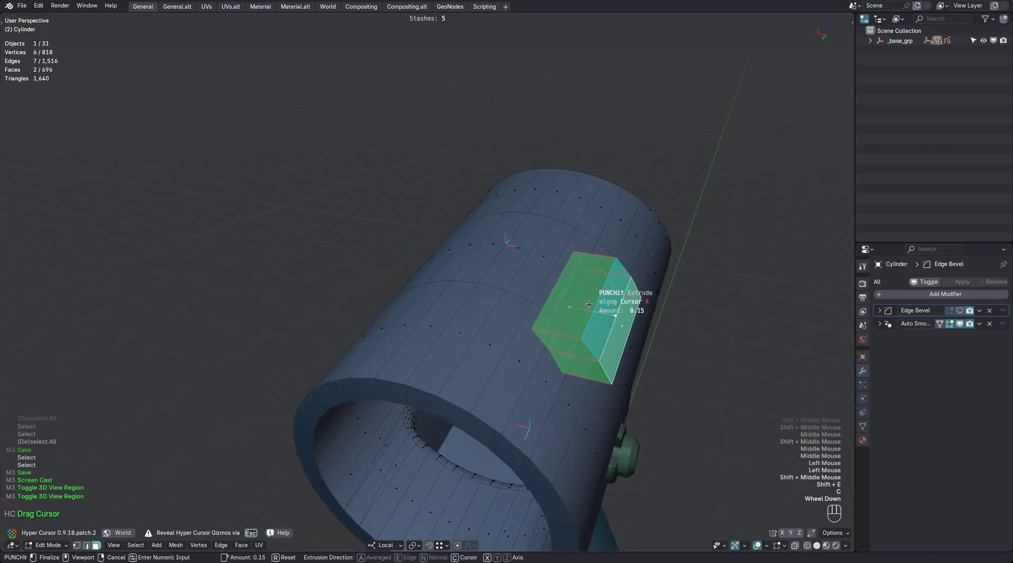
ctrl+middle_drag(590, 303, 595, 353)
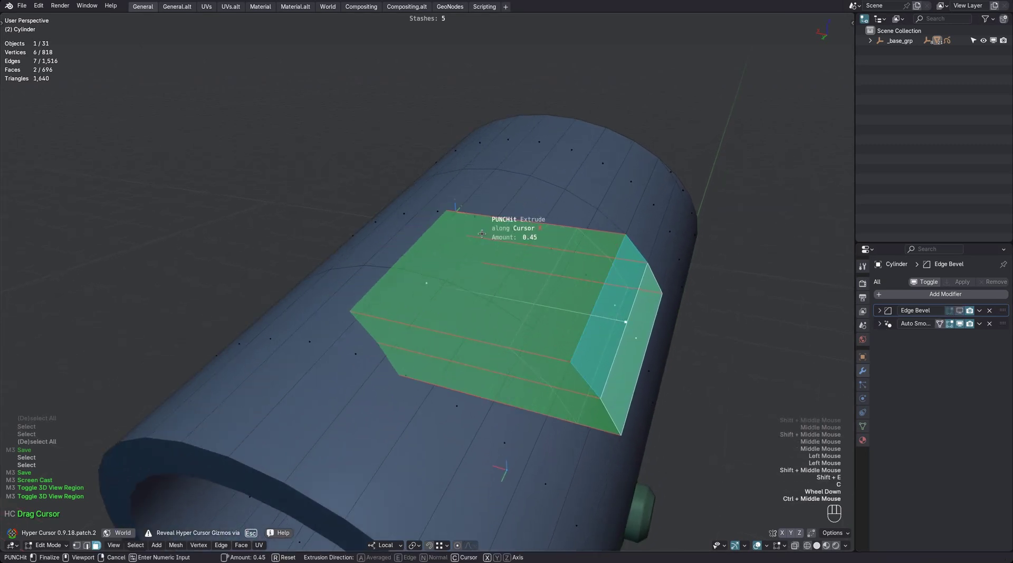
key(a)
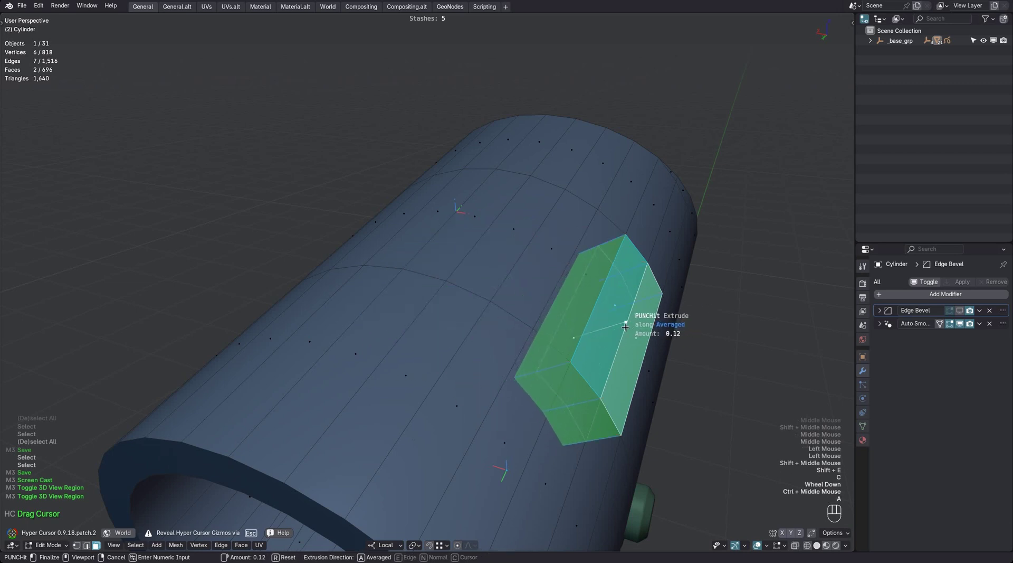
key(c)
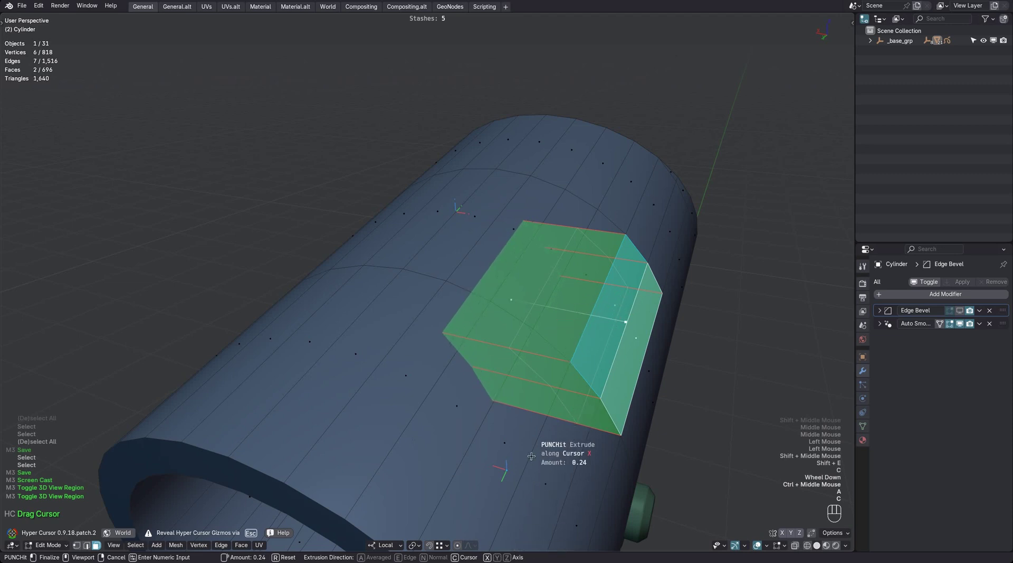
key(y)
key(z)
key(x)
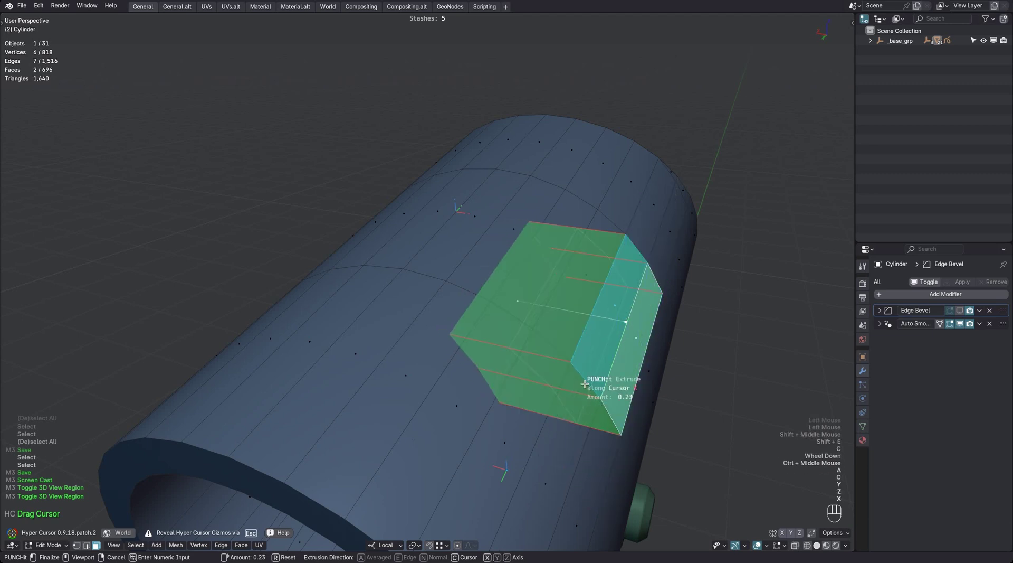
click(617, 378)
middle_drag(685, 368, 554, 356)
click(599, 359)
Step: Knife a diagonal cut across the face above the pocket, down to the pocket's upper edge, separating a corner face
shift+middle_drag(554, 356, 583, 358)
middle_drag(583, 358, 519, 281)
key(Tab)
key(2)
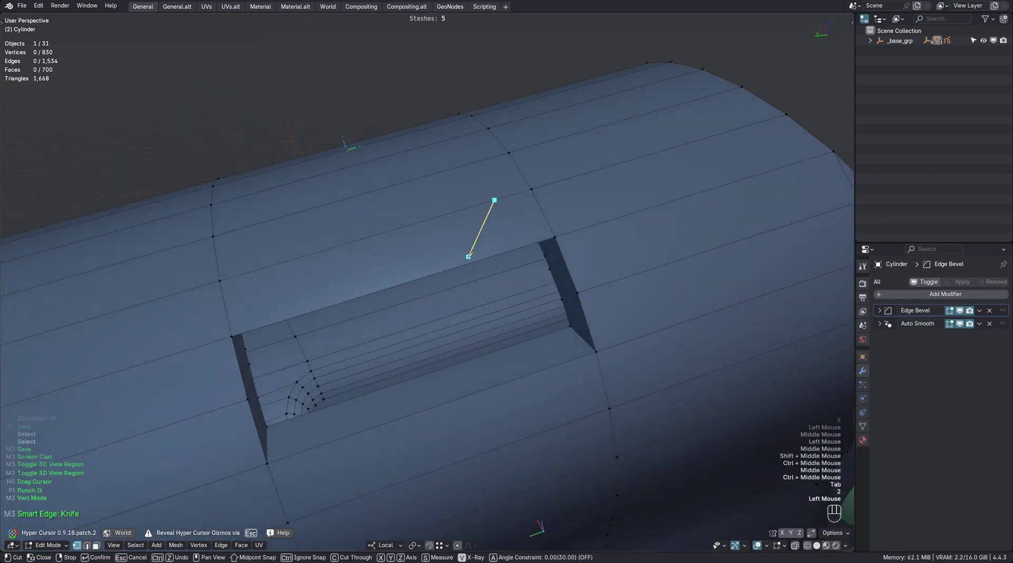
click(468, 263)
key(space)
Step: Extrude the separated corner face inward along the cursor's Z axis by about 0.13 with Punch It
middle_drag(548, 249, 554, 258)
key(shift+e)
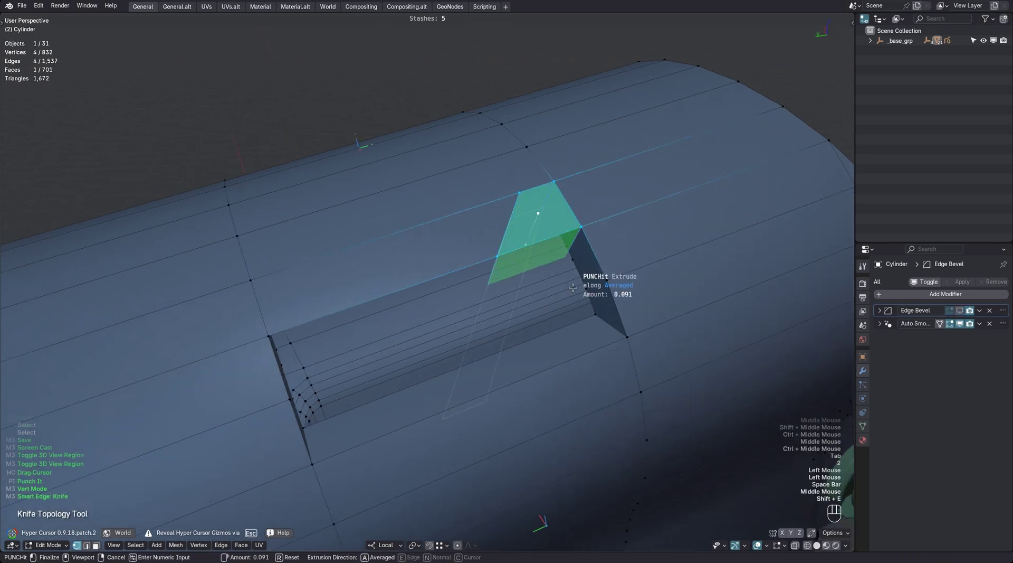
key(c)
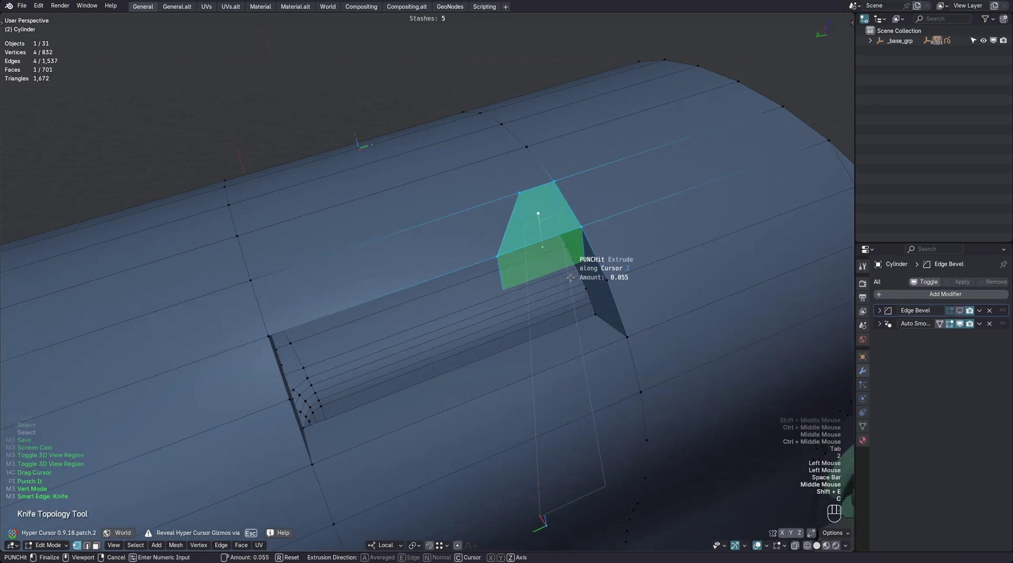
mouse_move(571, 276)
middle_down()
mouse_move(600, 287)
mouse_move(585, 274)
middle_up()
mouse_move(585, 275)
ctrl+middle_down()
mouse_move(583, 256)
mouse_move(575, 264)
ctrl+middle_up()
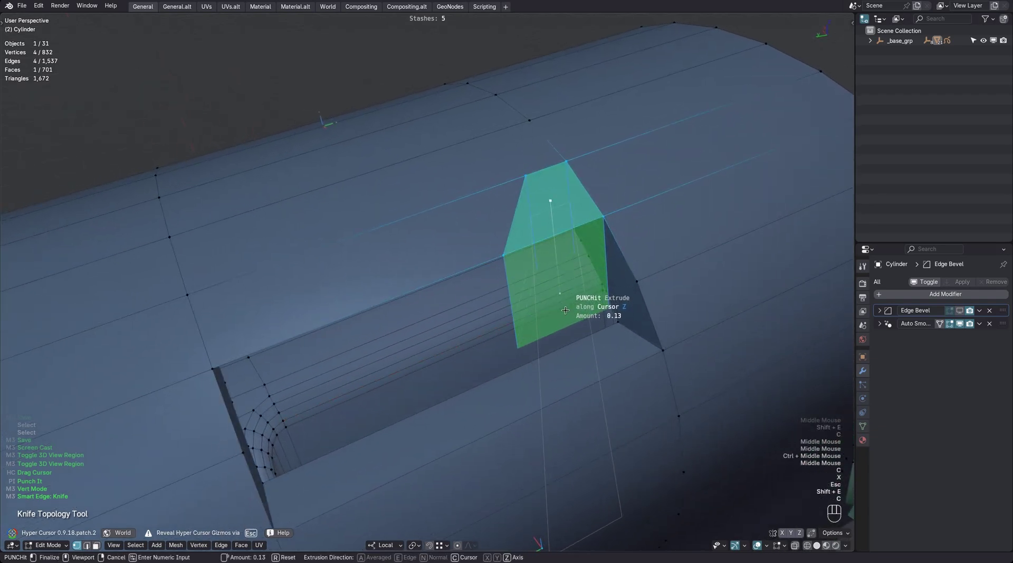
click(565, 309)
Step: Compare Punch It's auto mesh cleanup and redundant-edge removal on the corner notch, finishing the punch with both enabled
ctrl+middle_drag(602, 254, 607, 217)
shift+middle_drag(607, 216, 582, 279)
middle_drag(582, 279, 634, 240)
shift+middle_drag(635, 240, 583, 269)
middle_drag(583, 269, 593, 258)
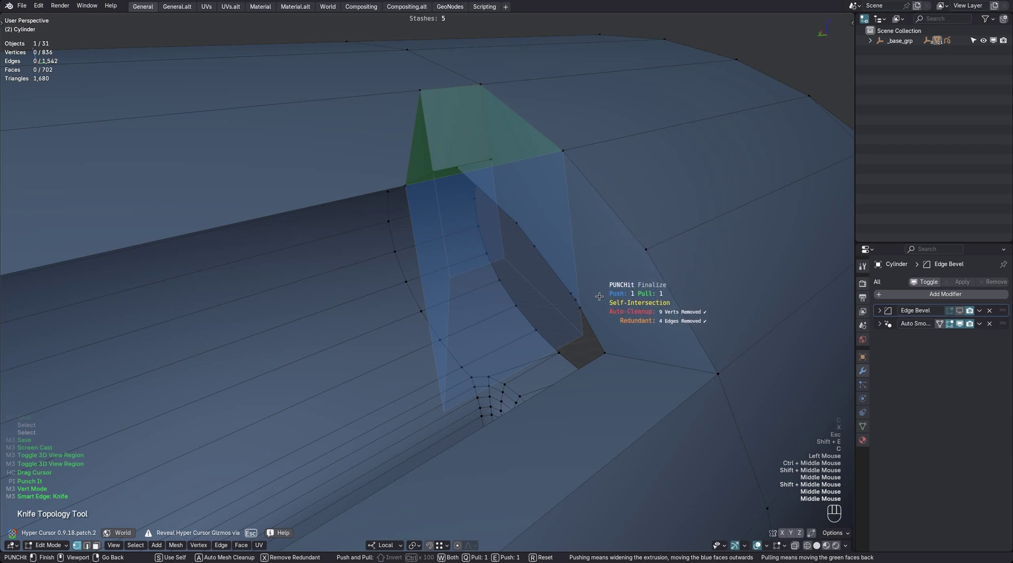
key(a)
key(a)
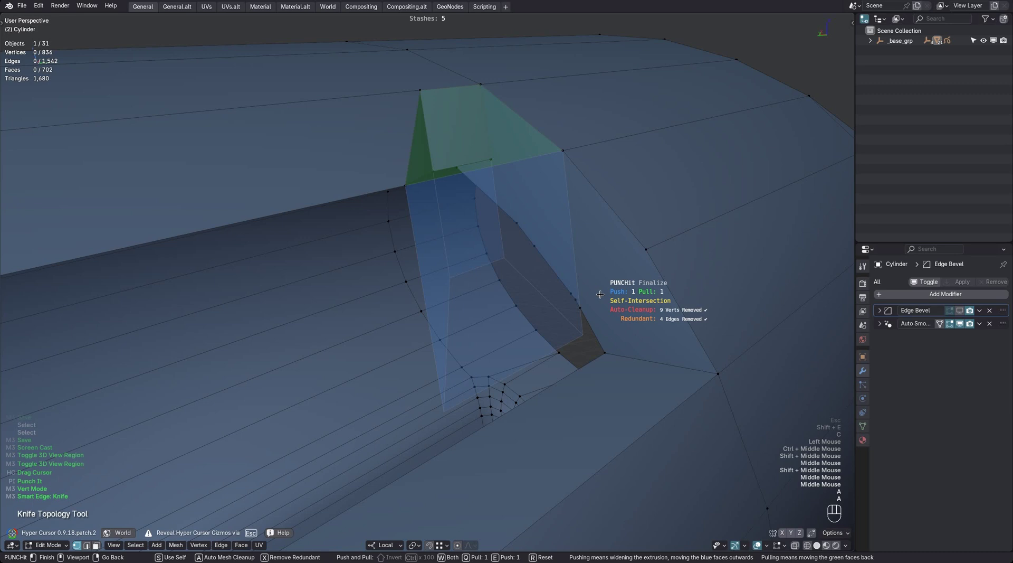
middle_drag(599, 294, 576, 234)
middle_drag(602, 186, 617, 311)
key(x)
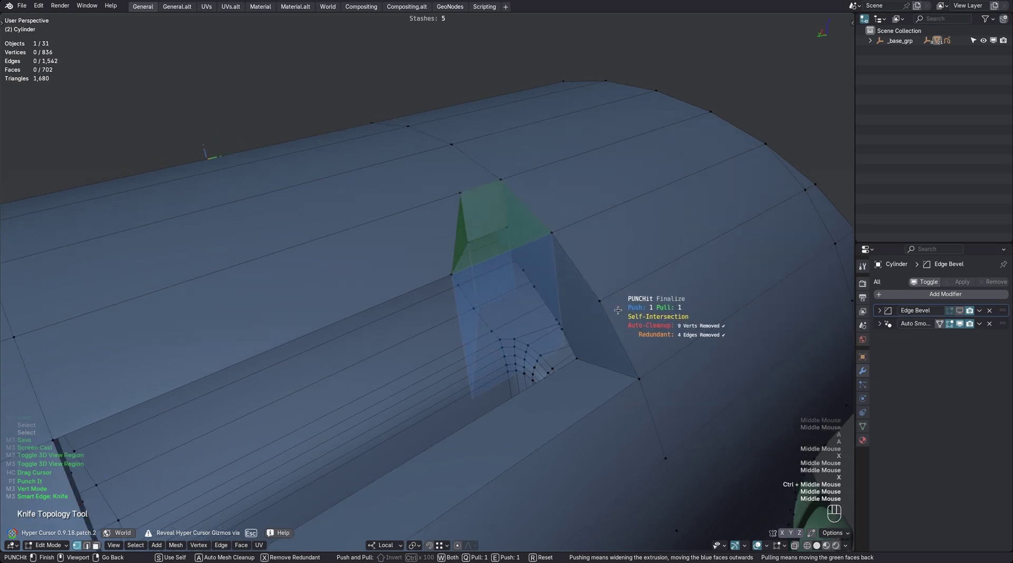
middle_drag(633, 346, 474, 273)
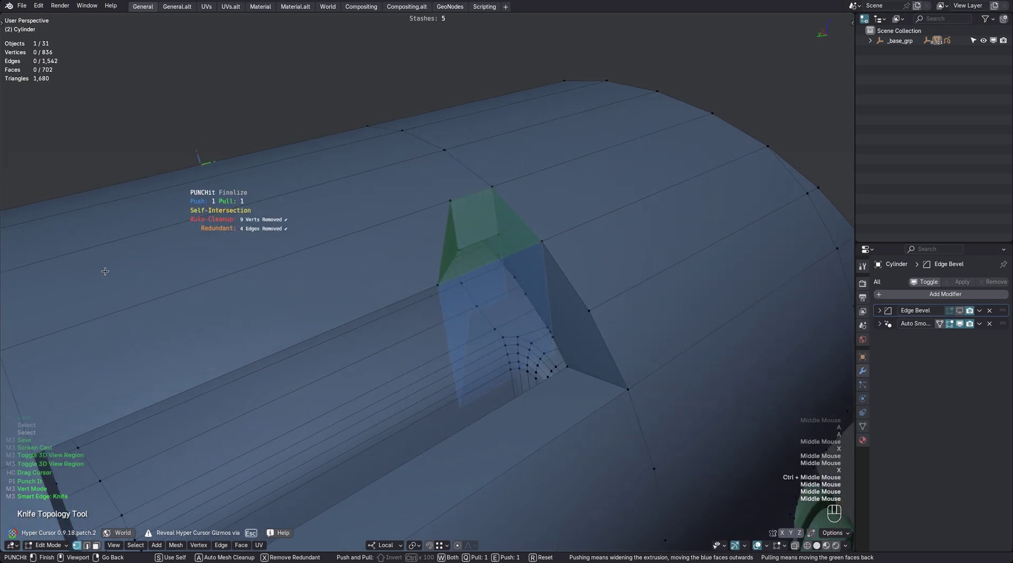
middle_drag(678, 159, 600, 241)
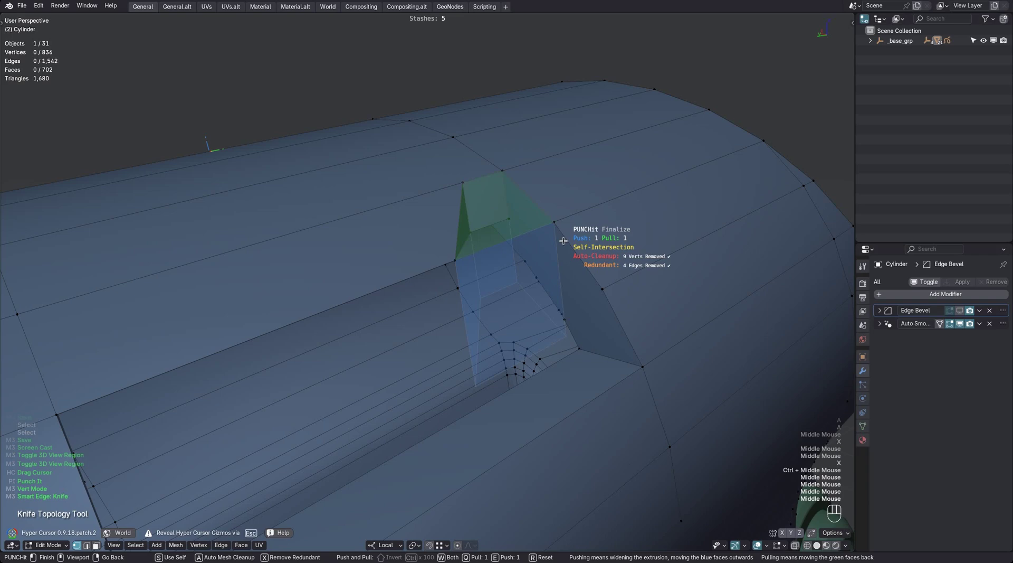
click(561, 240)
Step: Select the end wall of the pocket beside the notch and push it further along the cylinder with Punch It
scroll(561, 240, down, 1)
middle_drag(561, 240, 532, 246)
ctrl+middle_drag(532, 246, 500, 274)
scroll(559, 241, up, 1)
key(Tab)
click(504, 274)
key(shift+e)
click(610, 257)
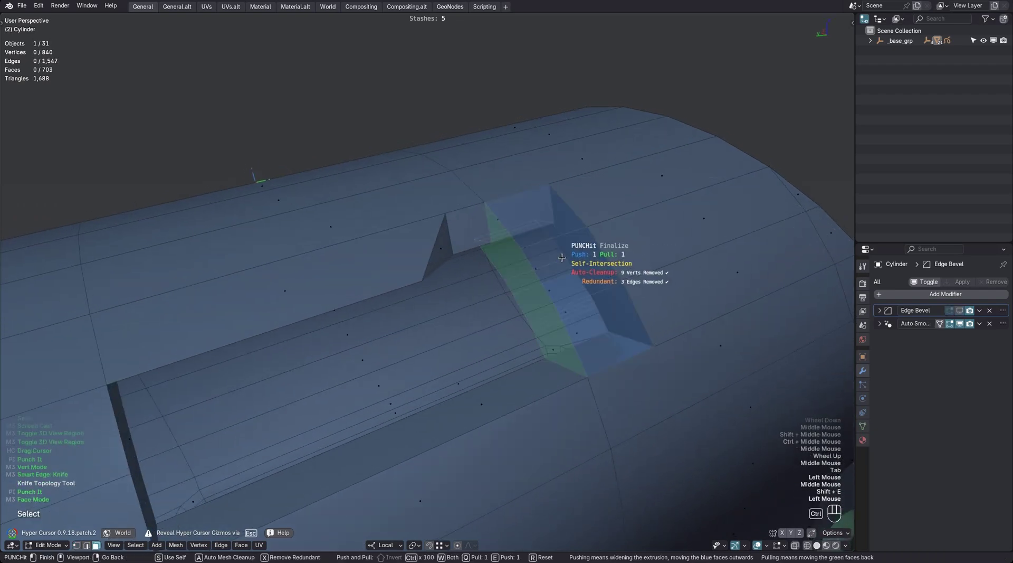
ctrl+middle_drag(561, 258, 579, 262)
middle_drag(579, 263, 568, 248)
click(568, 248)
Step: Knife a second diagonal cut beside the notch, down to the pocket's upper edge, to separate another face
shift+middle_drag(475, 269, 531, 273)
key(Tab)
key(a)
key(a)
key(2)
click(501, 299)
click(383, 331)
click(368, 368)
key(space)
Step: Extrude the newly separated face inward along the cursor direction with Punch It to extend the notch
key(shift+e)
click(517, 347)
middle_drag(517, 347, 507, 367)
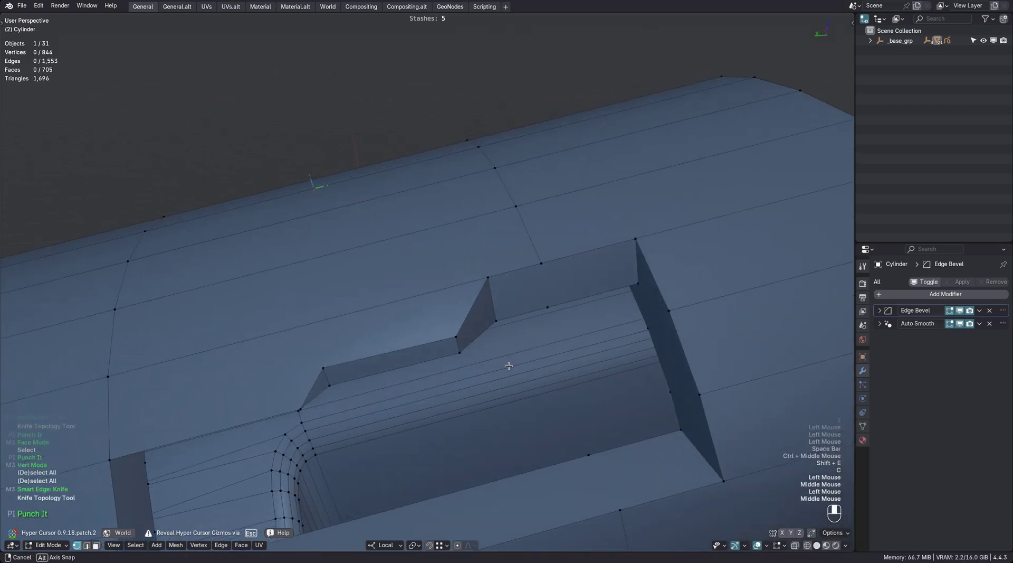
Step: Round the notch's inner corner edge with a multi-segment bevel and straighten the adjoining geometry with Unf*ck
key(Tab)
click(475, 311)
key(ctrl+b)
scroll(496, 318, up, 2)
click(496, 318)
click(493, 311)
Step: Circle-select the small faces around the notch's rounded corner, leave out the large neighbouring faces, and dissolve the selection
key(Tab)
key(c)
click(485, 288)
key(Escape)
key(c)
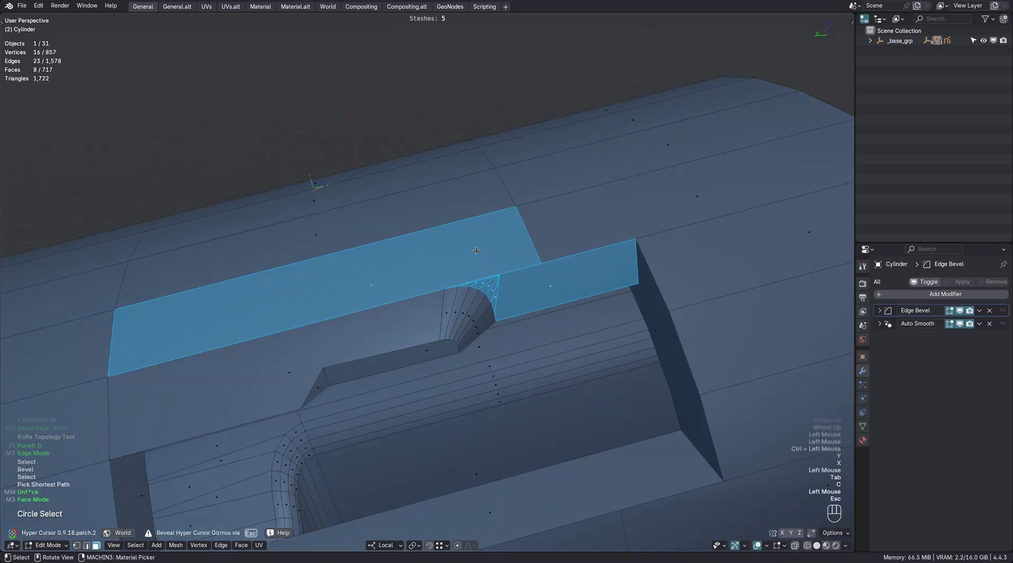
middle_click(475, 251)
key(Escape)
key(ctrl+x)
key(a)
ctrl+middle_drag(506, 269, 542, 282)
key(Tab)
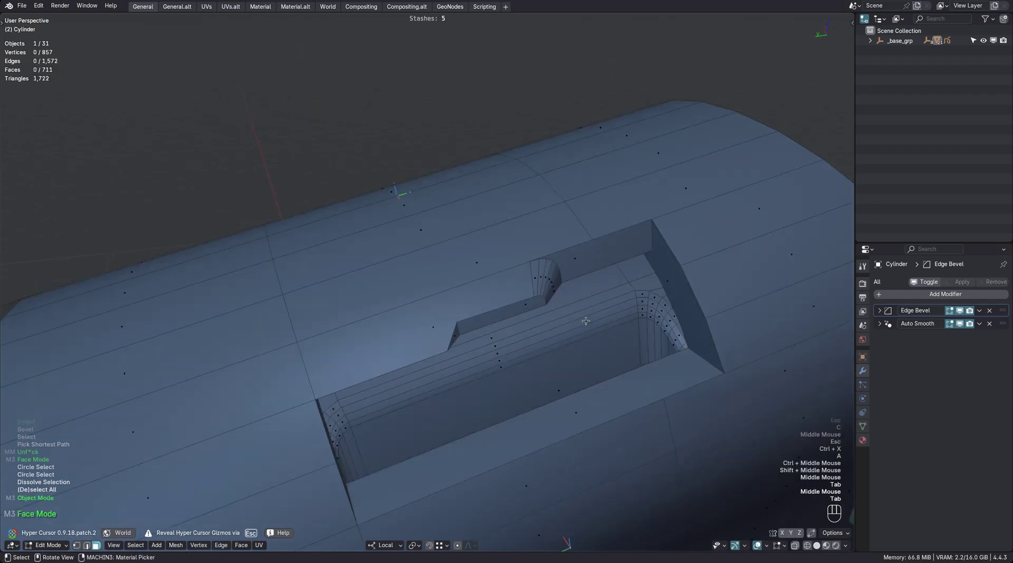
Step: Symmetrize the cylinder mesh with the finished pocket and return to Object Mode
key(alt+x)
middle_drag(586, 321, 544, 272)
middle_drag(543, 271, 443, 289)
key(F9)
key(Tab)
Step: Switch the viewport to rendered shading and frame the cylinder with its pocket and surrounding assembly
mouse_move(518, 287)
middle_down()
mouse_move(470, 252)
mouse_move(518, 315)
mouse_move(496, 280)
middle_up()
key(Page_Up)
click(267, 198)
shift+middle_drag(496, 280, 514, 280)
middle_drag(515, 279, 433, 312)
scroll(545, 292, down, 1)
ctrl+middle_drag(518, 316, 518, 300)
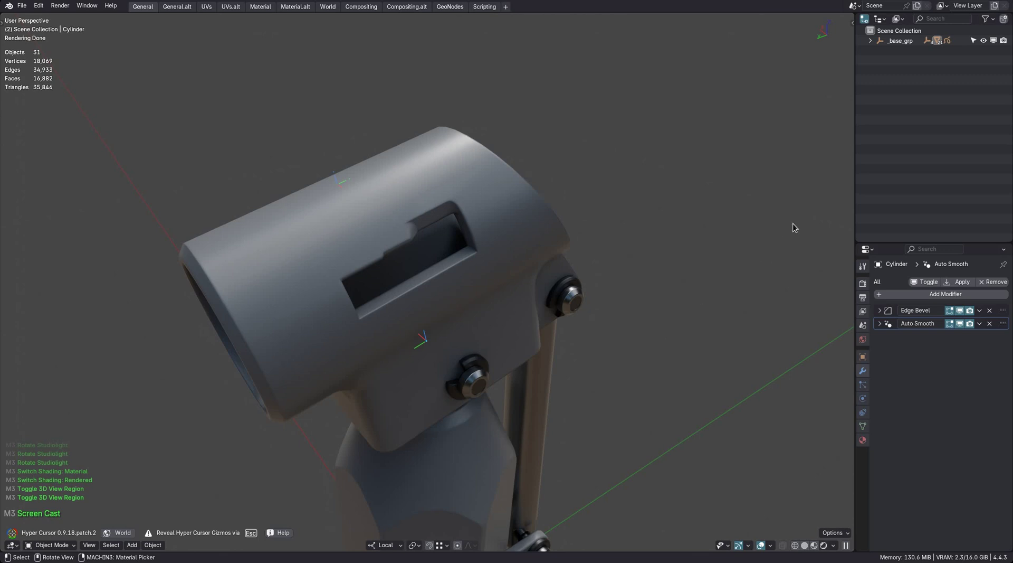
Step: Show the PUNCHit add-on's sidebar section and hide its Get Support, Documentation and help content
key(t)
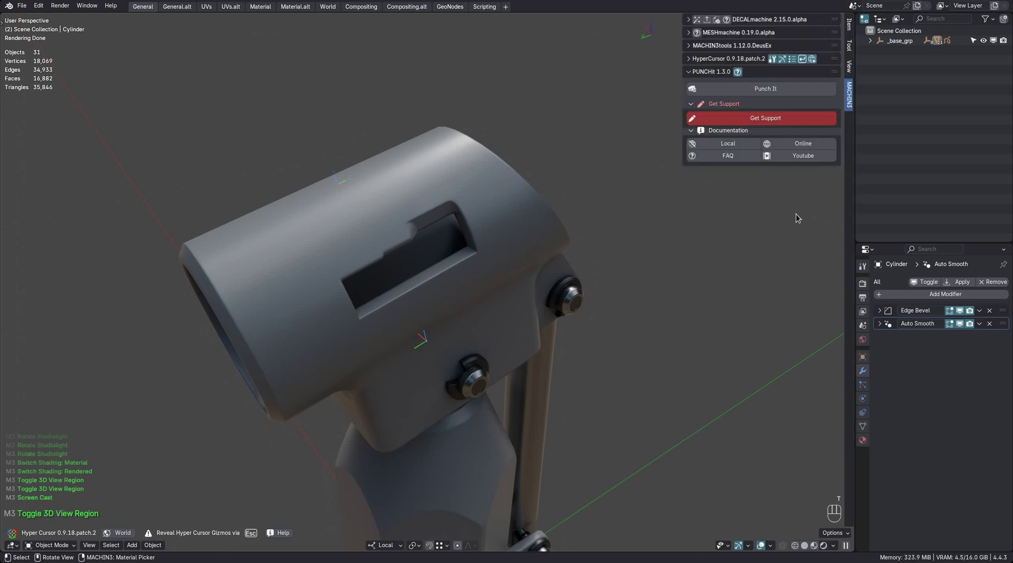
click(739, 105)
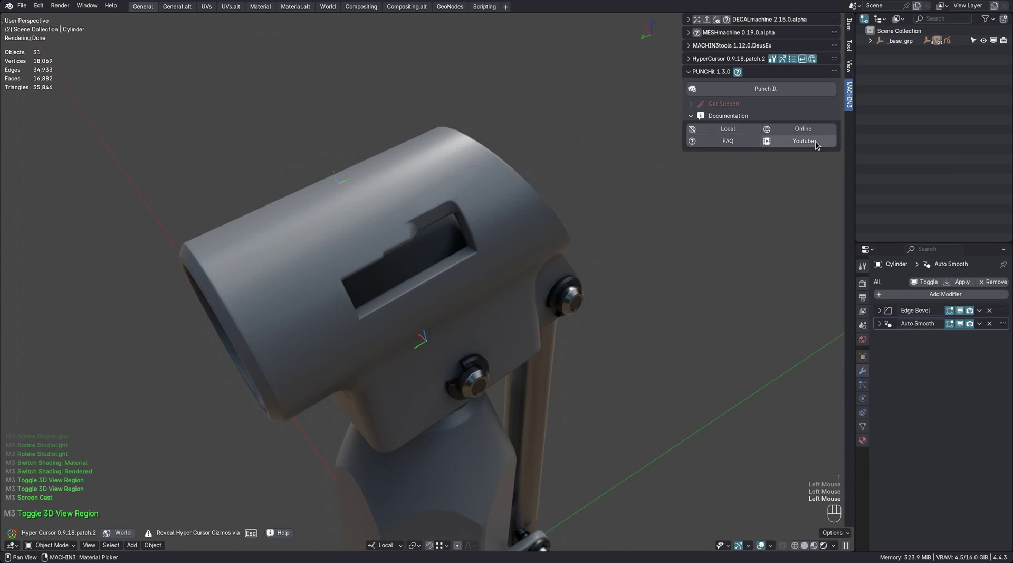
click(763, 117)
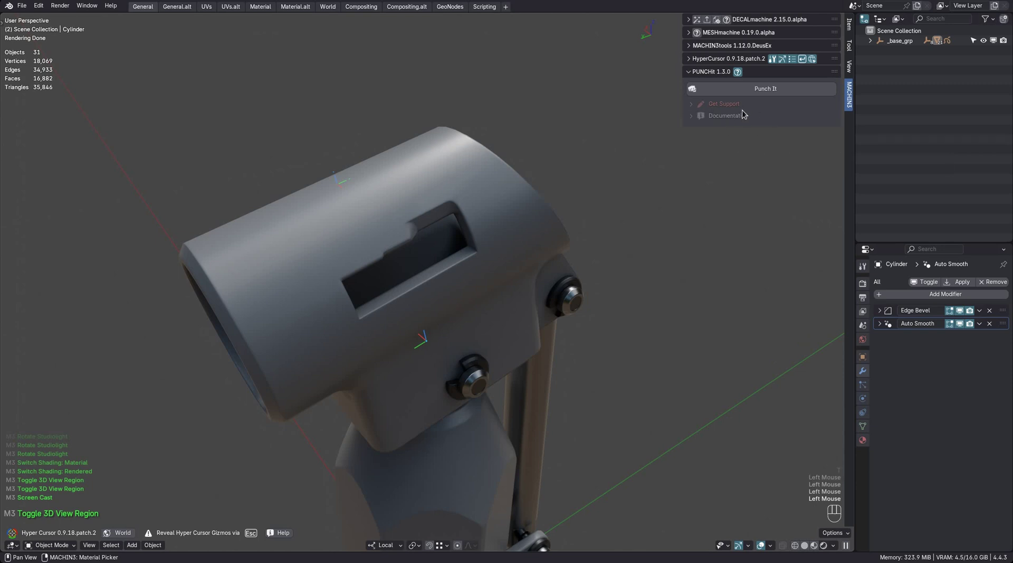
click(738, 72)
click(737, 72)
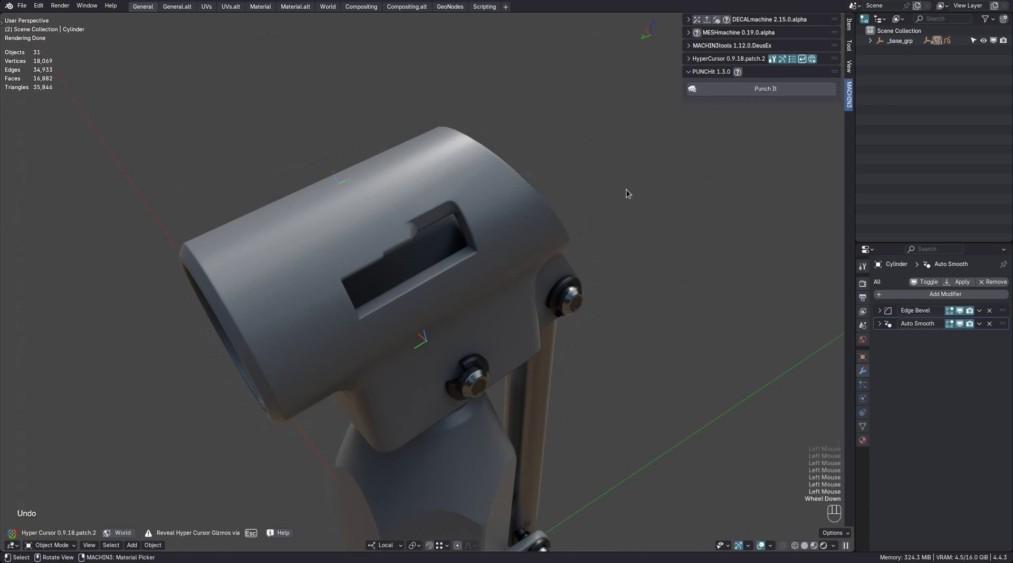